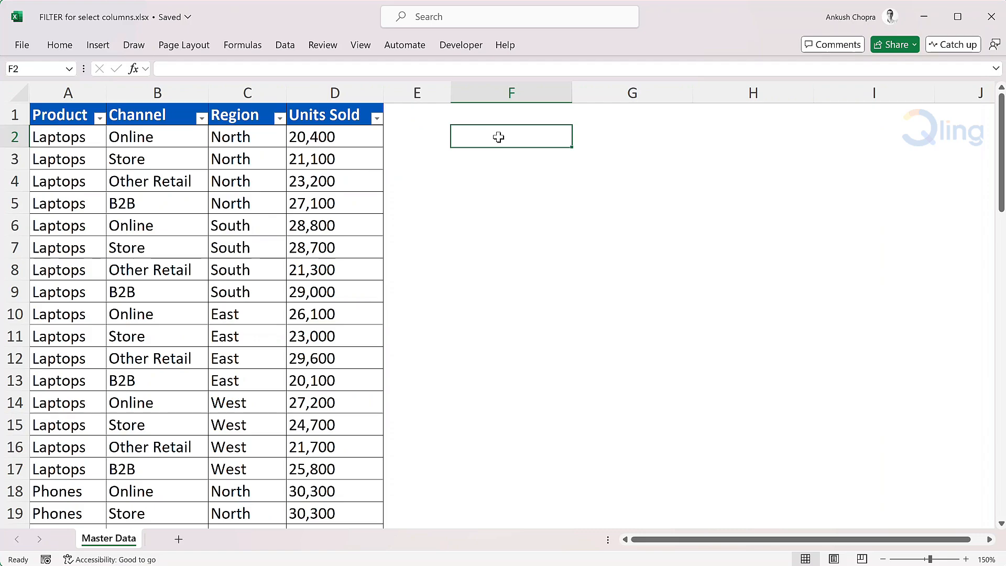
Start a FILTER formula in cell F2 using the data range A2:D65 as its array.
{"action": "type", "text": "="}
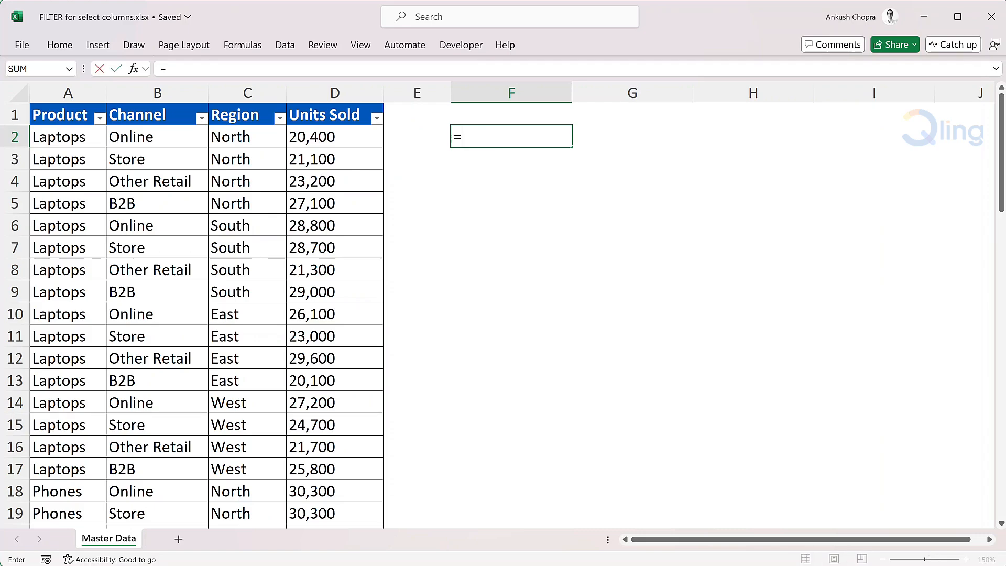
{"action": "type", "text": "filter"}
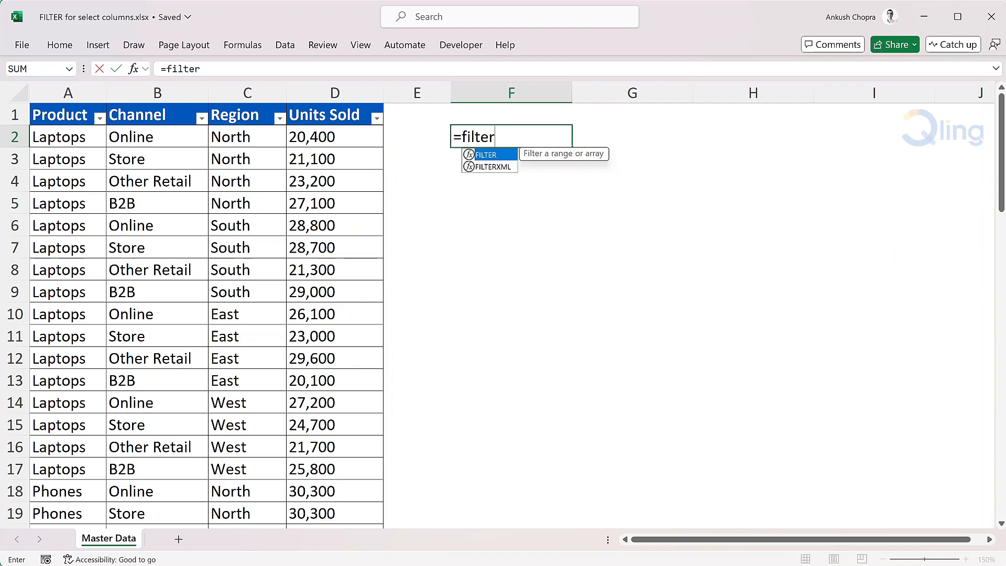
{"action": "key", "text": "Tab"}
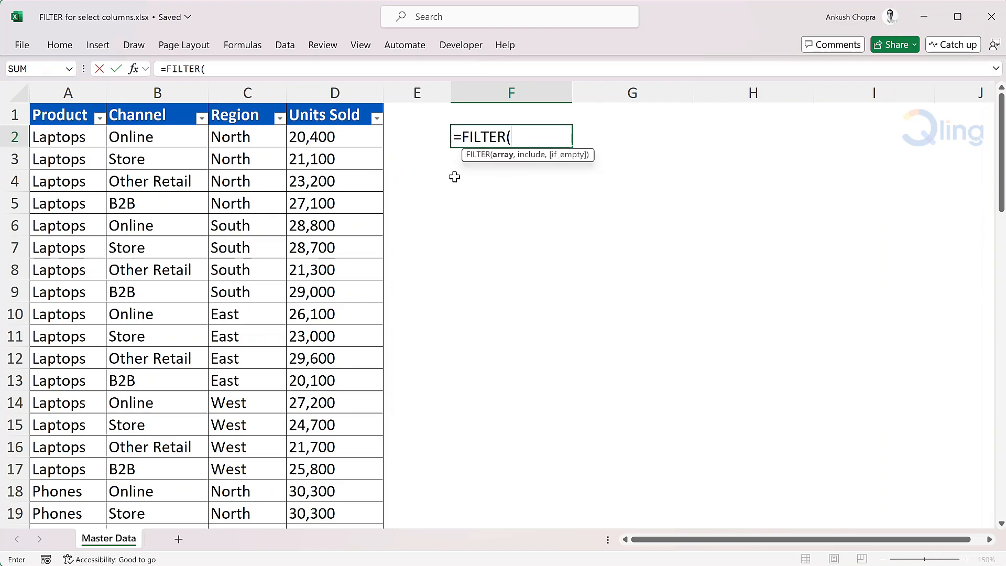
{"action": "left_click", "coordinate": [85, 131]}
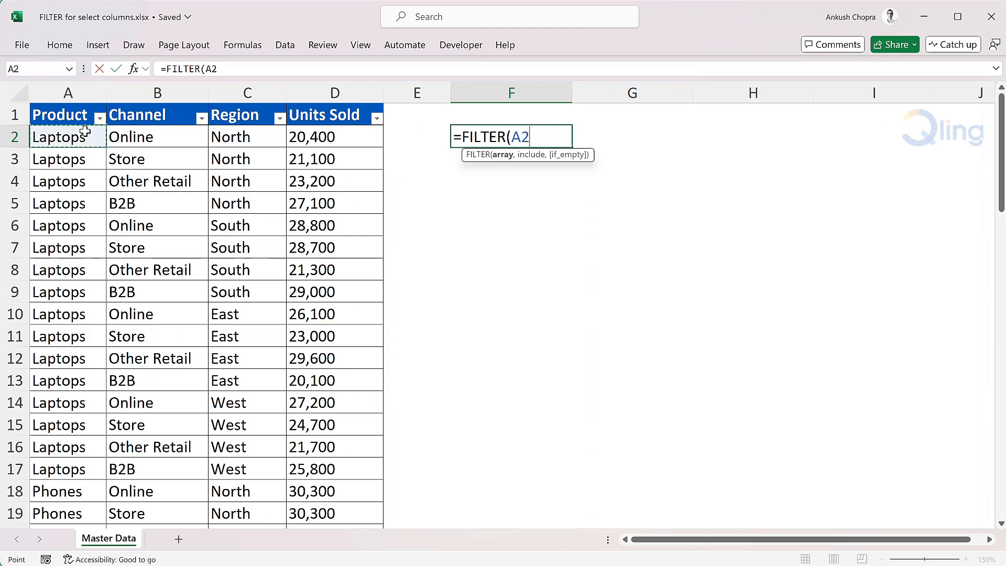
{"action": "key", "text": "ctrl+shift+Right"}
{"action": "key", "text": "ctrl+shift+Down"}
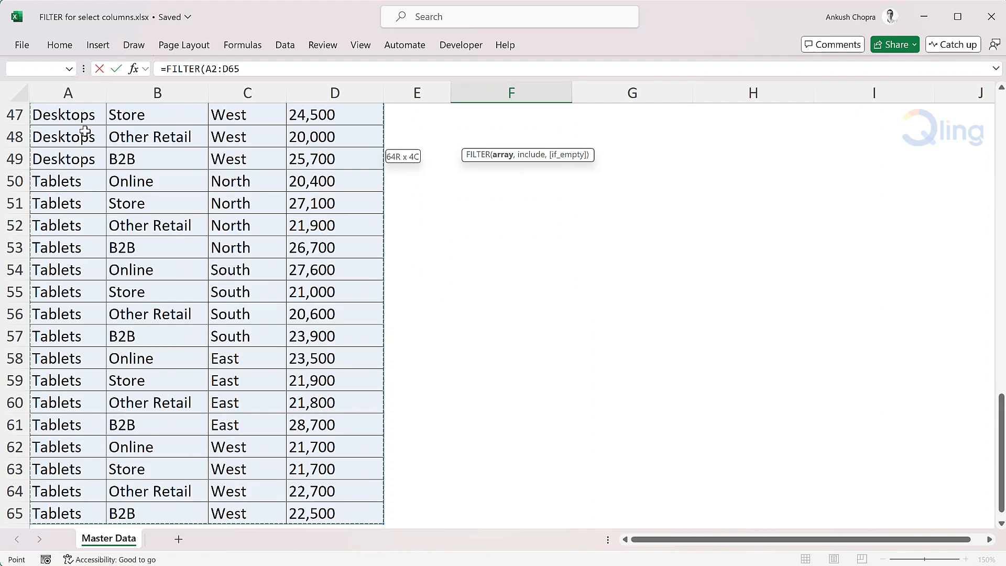
{"action": "key", "text": "ctrl+BackSpace"}
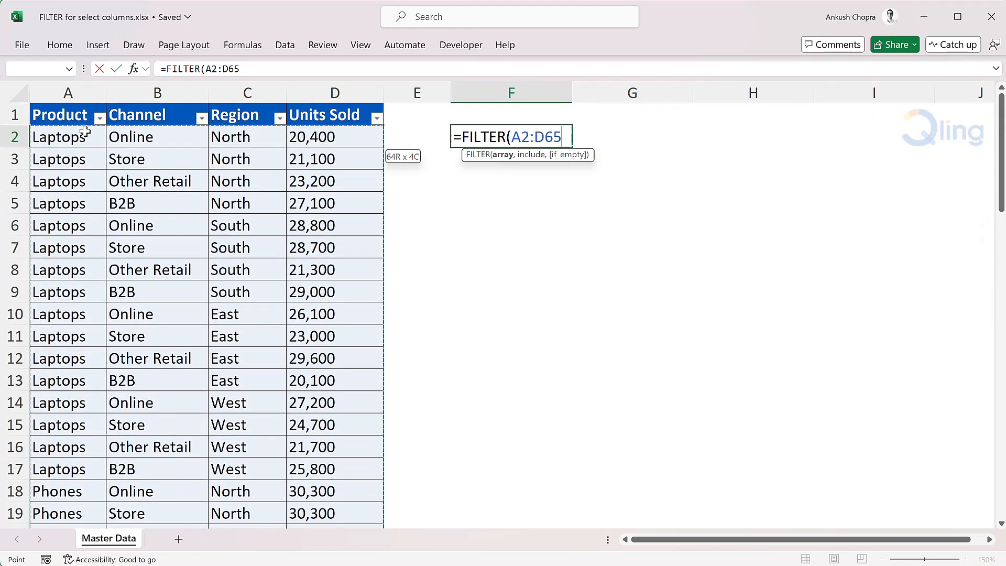
{"action": "type", "text": ","}
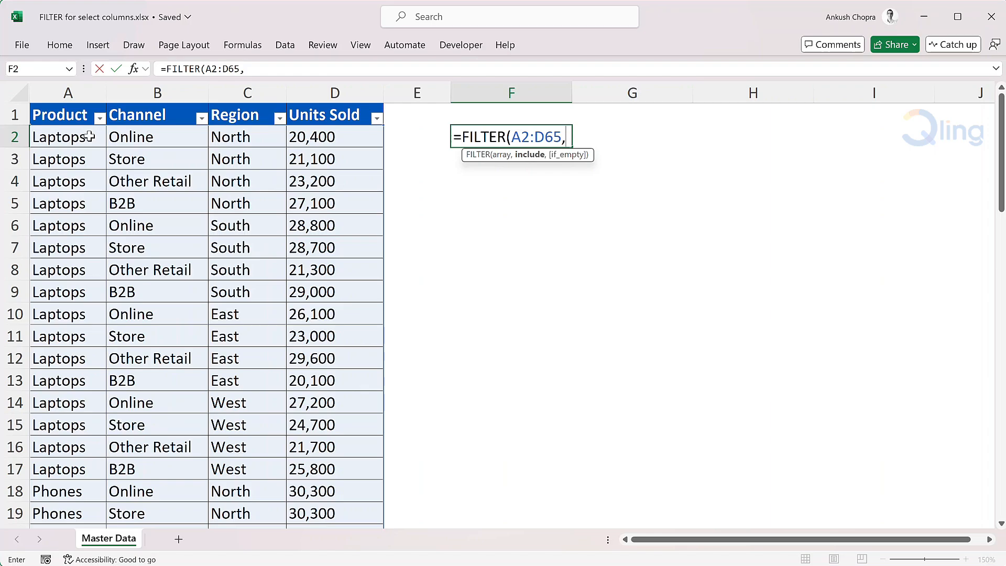
Complete the FILTER formula with the include condition A2:A65="Phones" and enter it.
{"action": "left_click", "coordinate": [78, 137]}
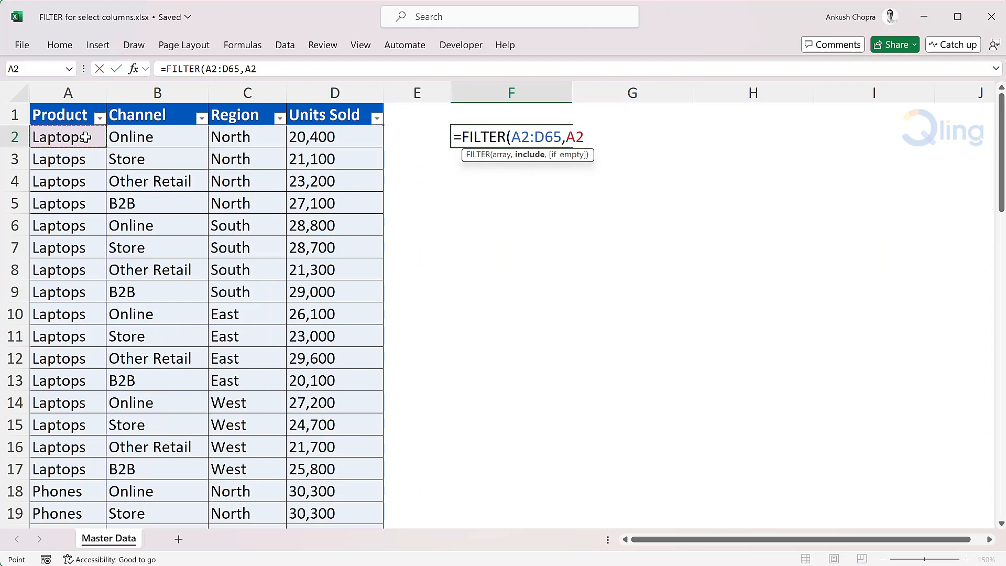
{"action": "key", "text": "ctrl+shift+Down"}
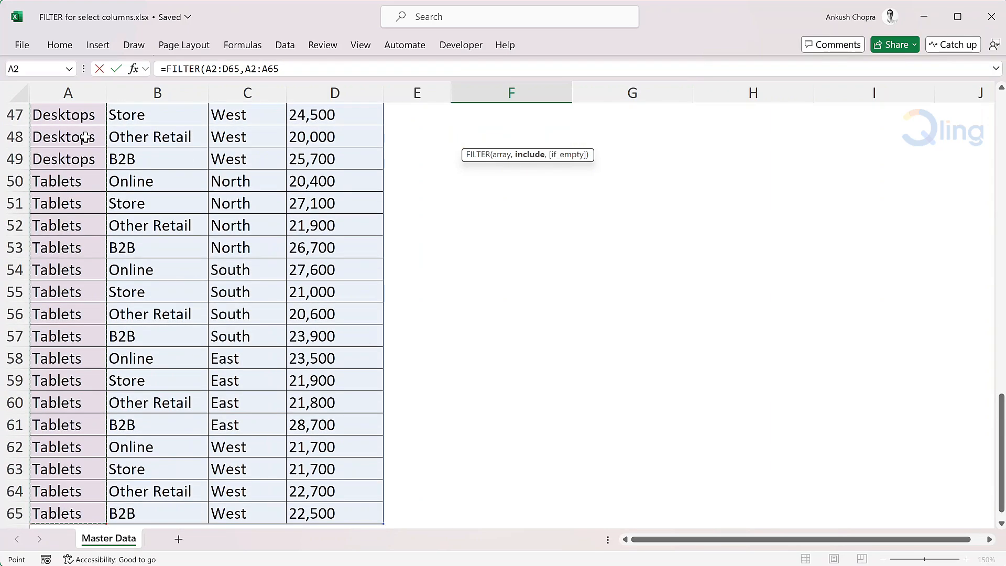
{"action": "key", "text": "ctrl+BackSpace"}
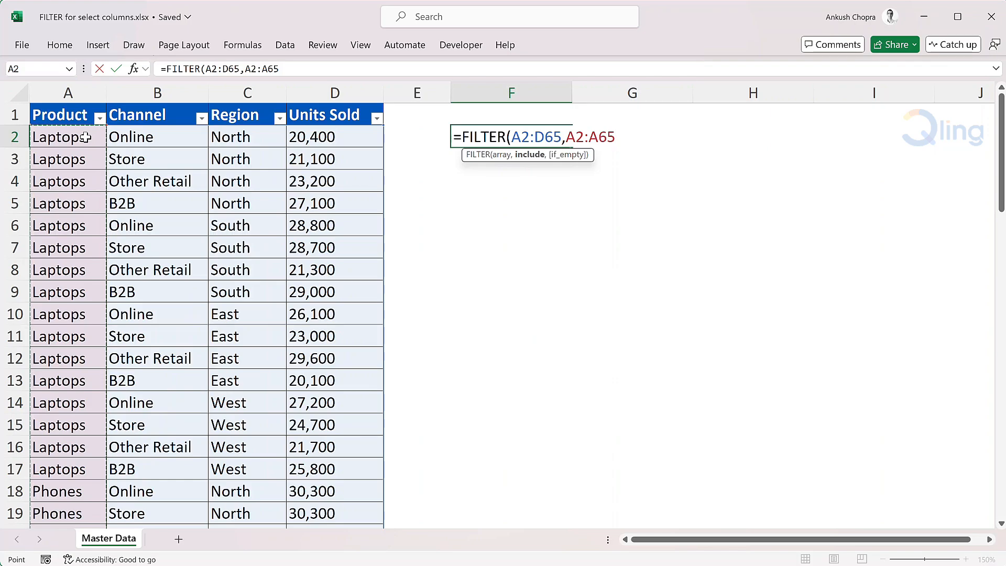
{"action": "type", "text": "=\"P"}
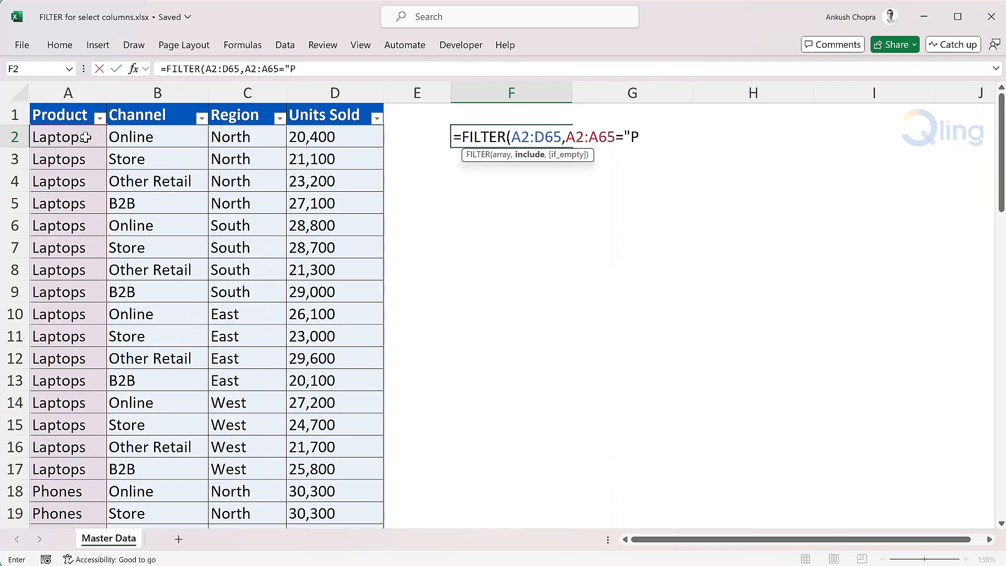
{"action": "type", "text": "hones\""}
{"action": "type", "text": ")"}
{"action": "key", "text": "Return"}
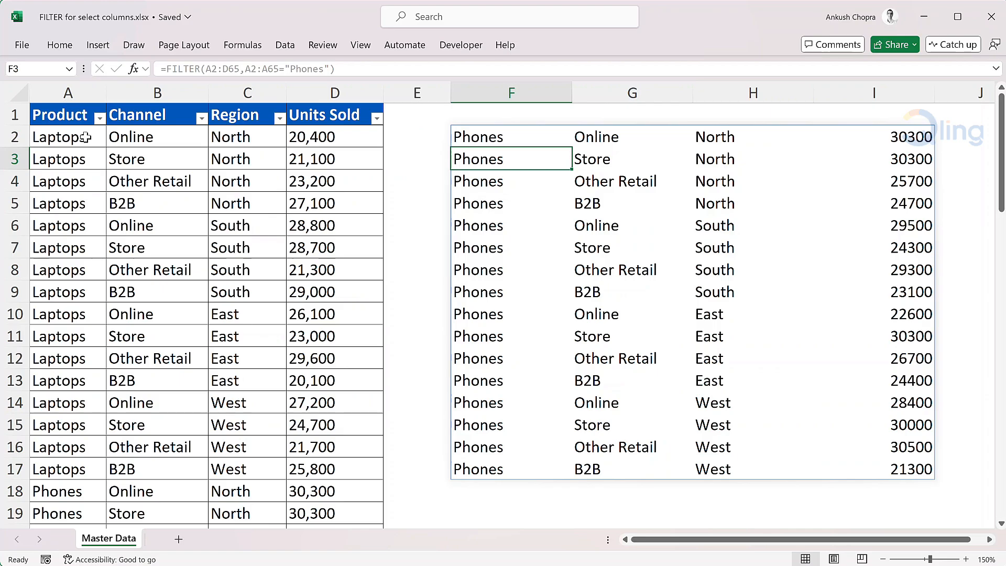
Wrap the formula in F2 in an outer FILTER with the include array {0,1,1,1} to leave out the Product column.
{"action": "left_click", "coordinate": [505, 138]}
{"action": "key", "text": "F2"}
{"action": "left_click", "coordinate": [462, 137]}
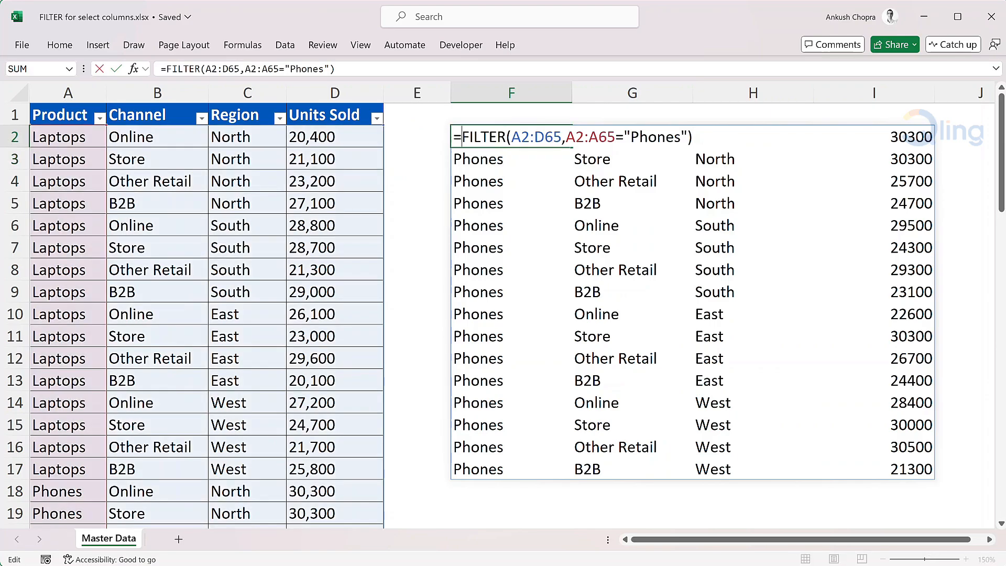
{"action": "type", "text": "FILTER("}
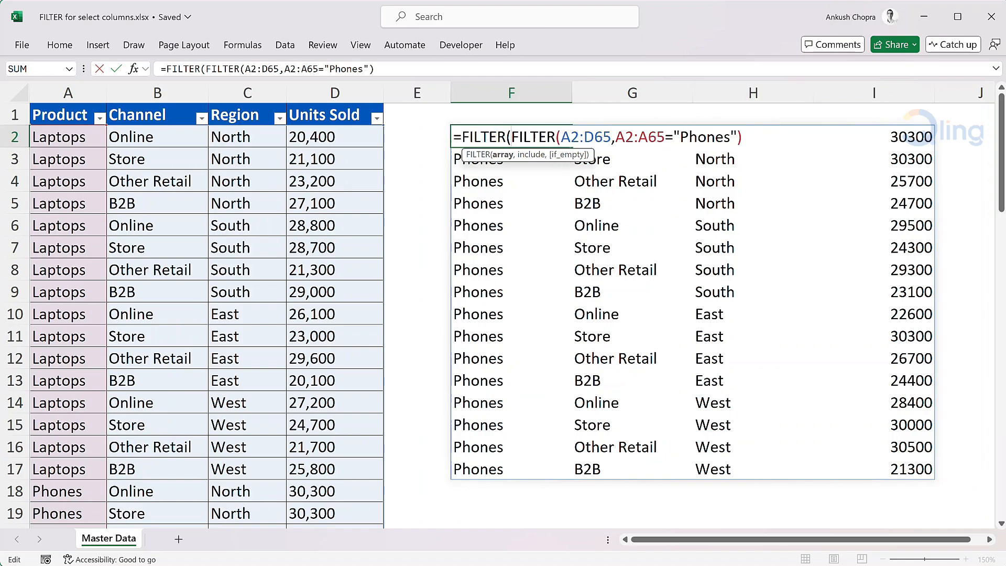
{"action": "left_click", "coordinate": [742, 136]}
{"action": "type", "text": ","}
{"action": "type", "text": "{"}
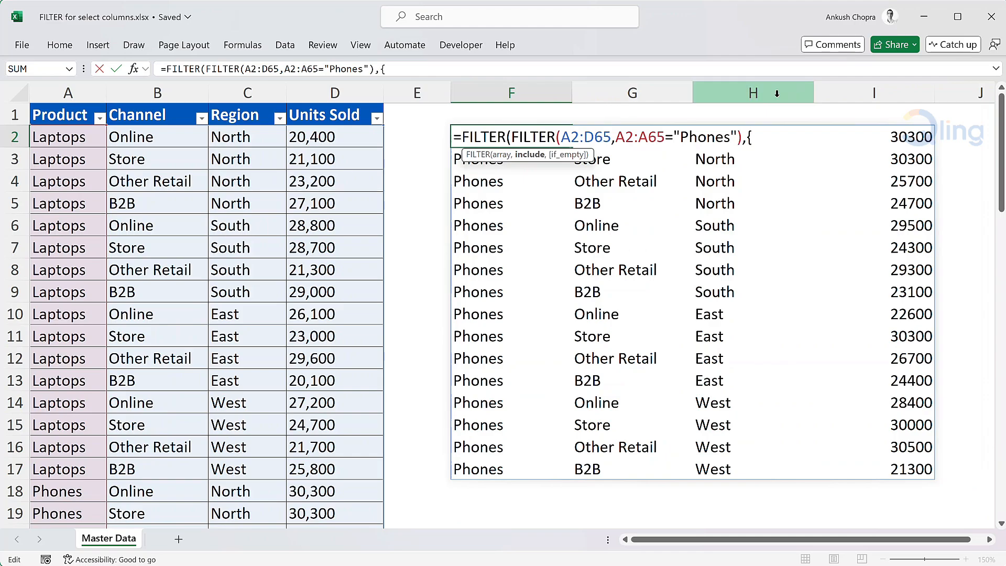
{"action": "type", "text": "0,1,1,1})"}
{"action": "key", "text": "Return"}
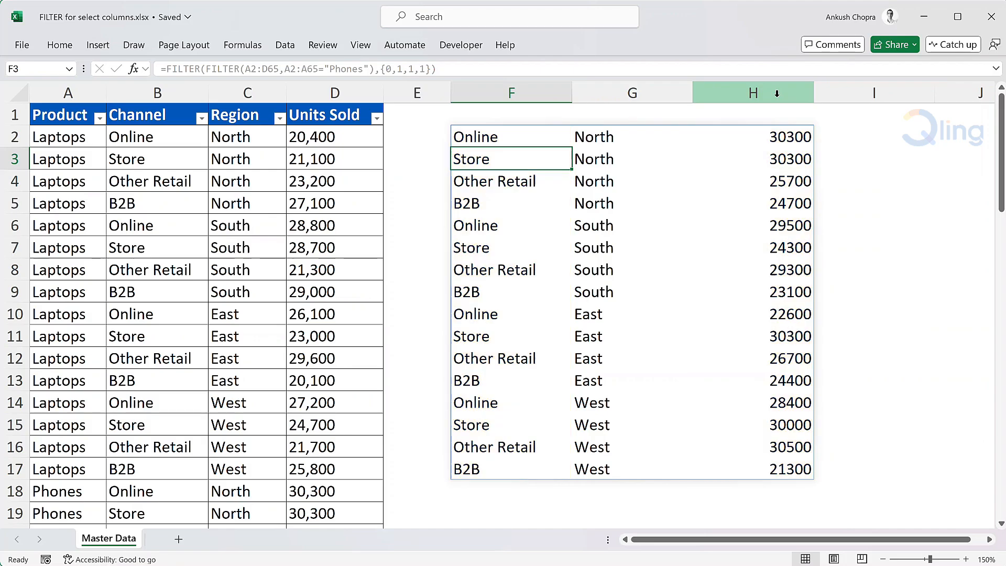
Change the outer FILTER's include array in F2 to {0,1,0,1} to also drop the Region column.
{"action": "double_click", "coordinate": [553, 136]}
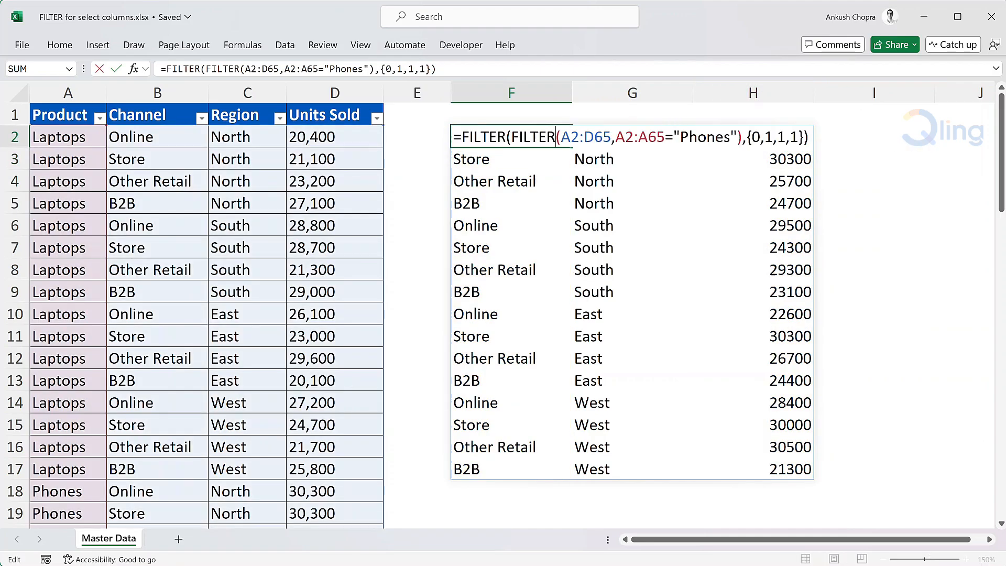
{"action": "left_click", "coordinate": [786, 137]}
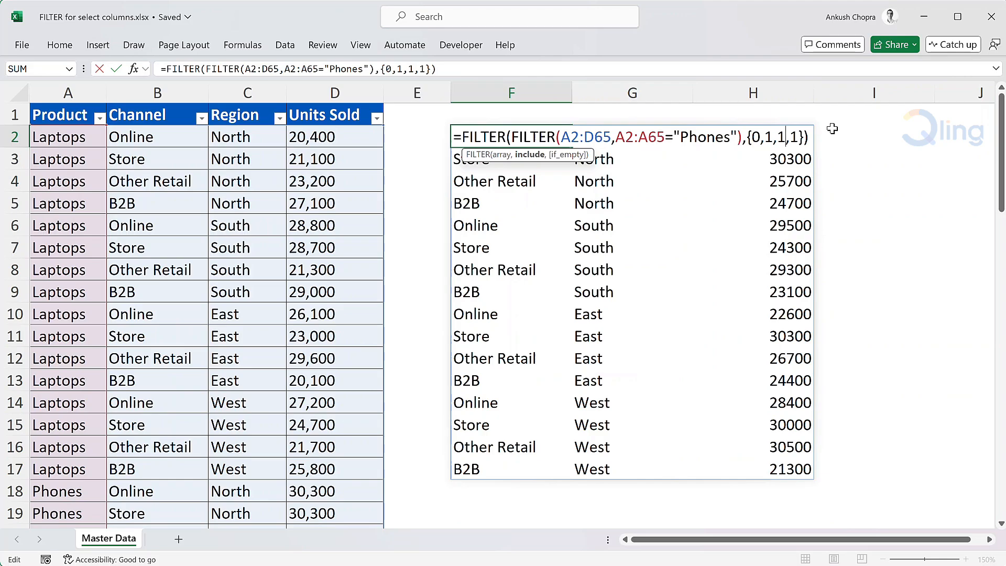
{"action": "key", "text": "BackSpace"}
{"action": "type", "text": "0"}
{"action": "key", "text": "Return"}
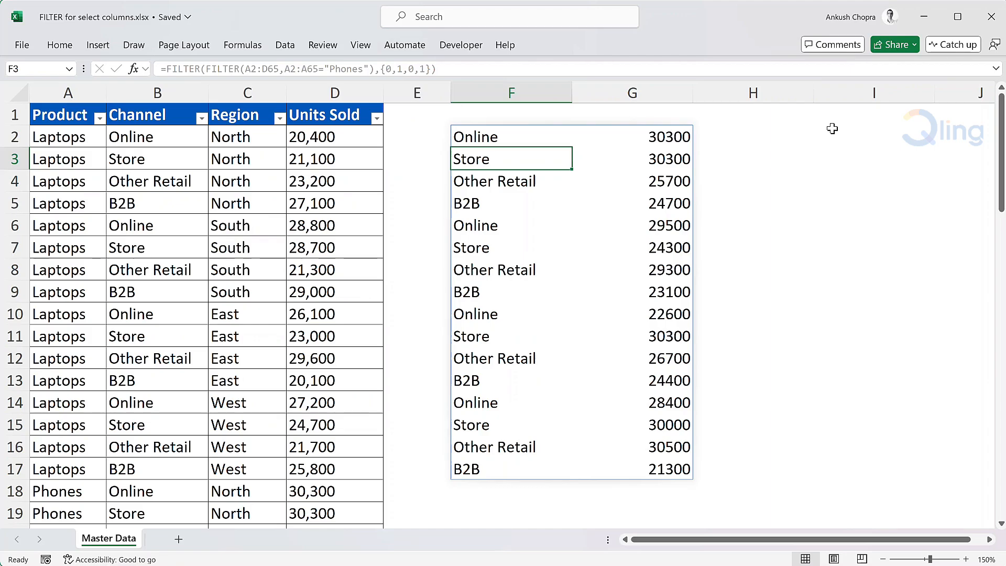
Set the outer FILTER's include array in F2 to {0,0,0,1} so only Units Sold is returned.
{"action": "key", "text": "Up"}
{"action": "key", "text": "F2"}
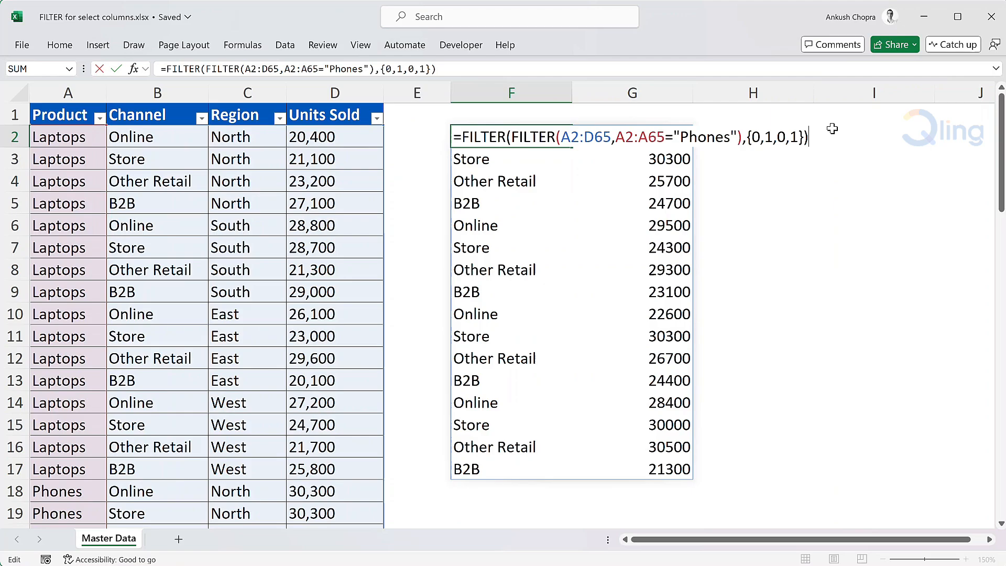
{"action": "key", "text": "Left"}
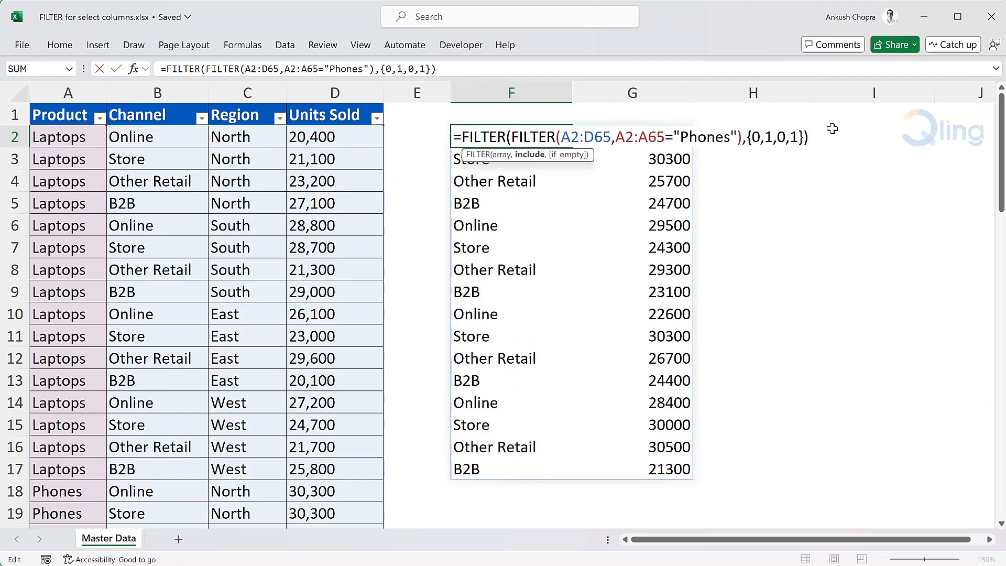
{"action": "key", "text": "BackSpace"}
{"action": "type", "text": "0"}
{"action": "key", "text": "Return"}
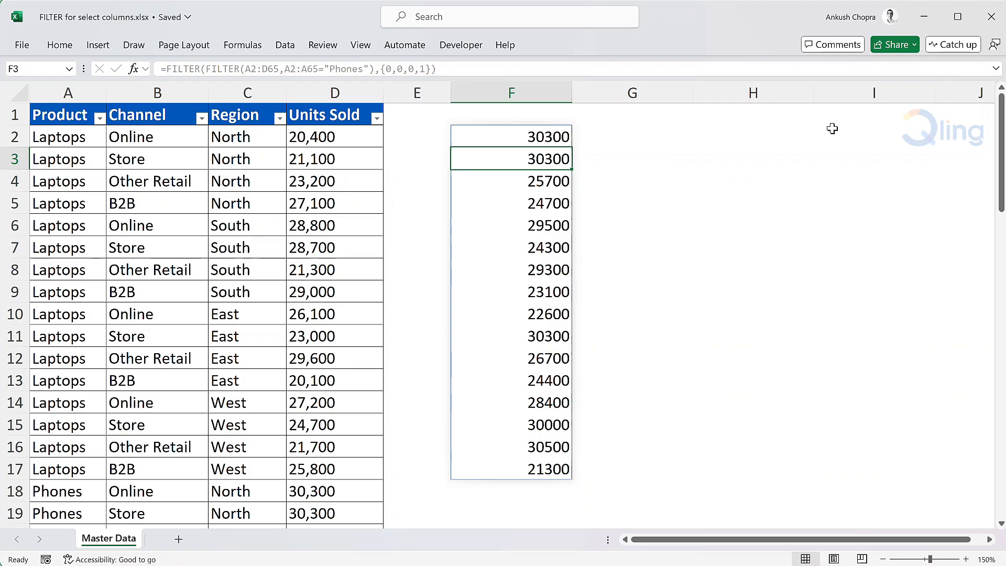
Wrap the nested FILTER formula in F2 in a SUM function to total the Units Sold for Phones.
{"action": "left_click", "coordinate": [529, 131]}
{"action": "double_click", "coordinate": [529, 131]}
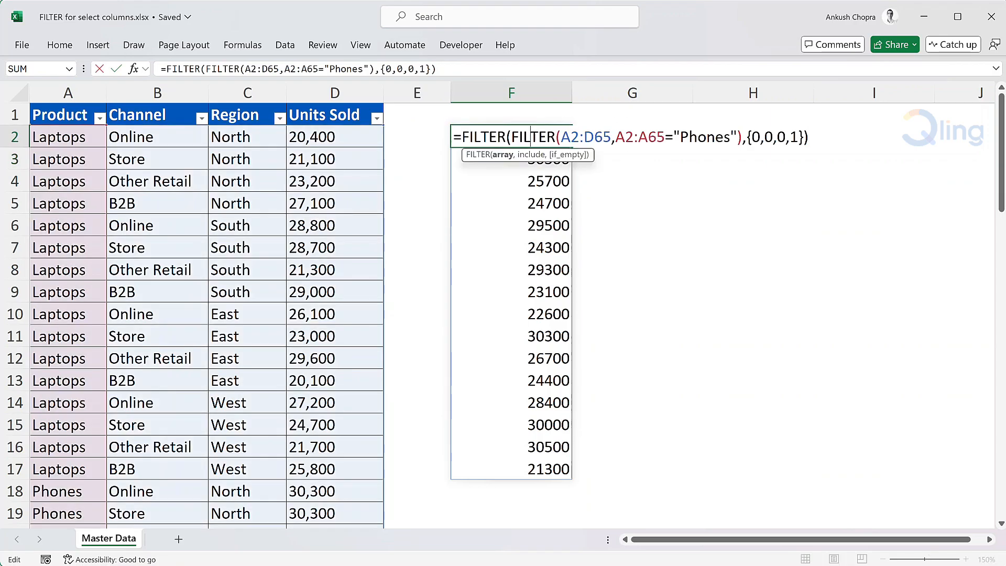
{"action": "left_click", "coordinate": [461, 137]}
{"action": "type", "text": "SUM"}
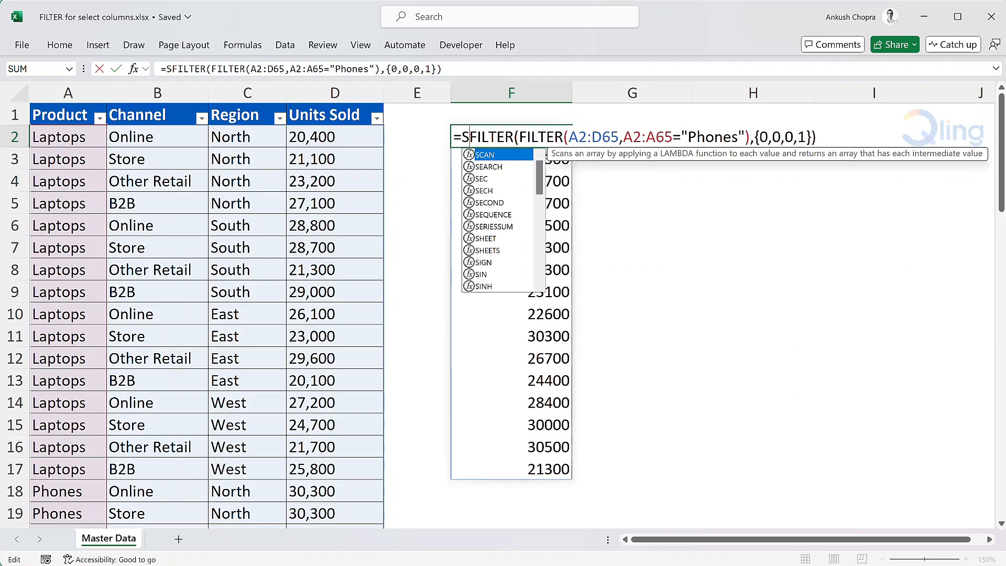
{"action": "type", "text": "("}
{"action": "key", "text": "End"}
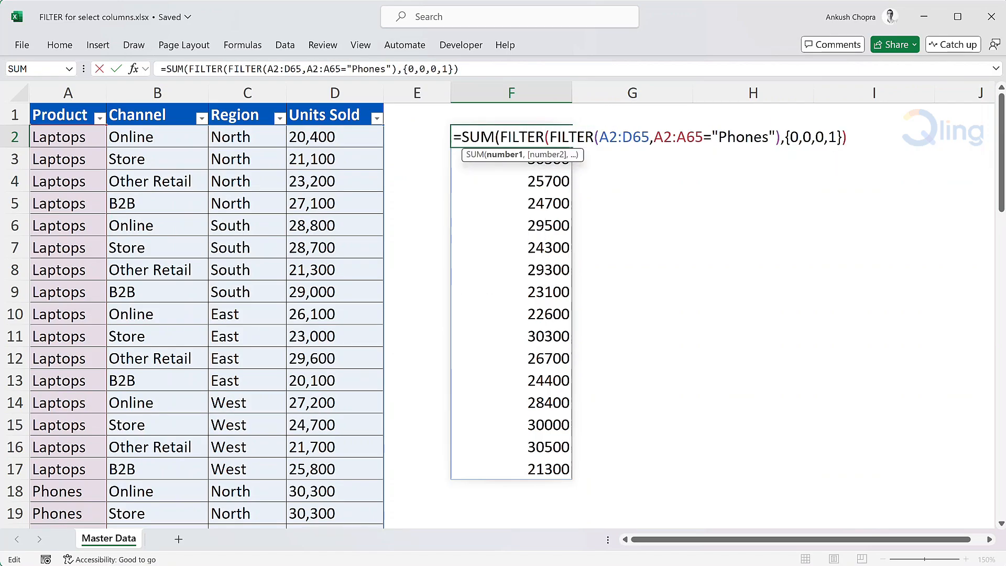
{"action": "type", "text": ")"}
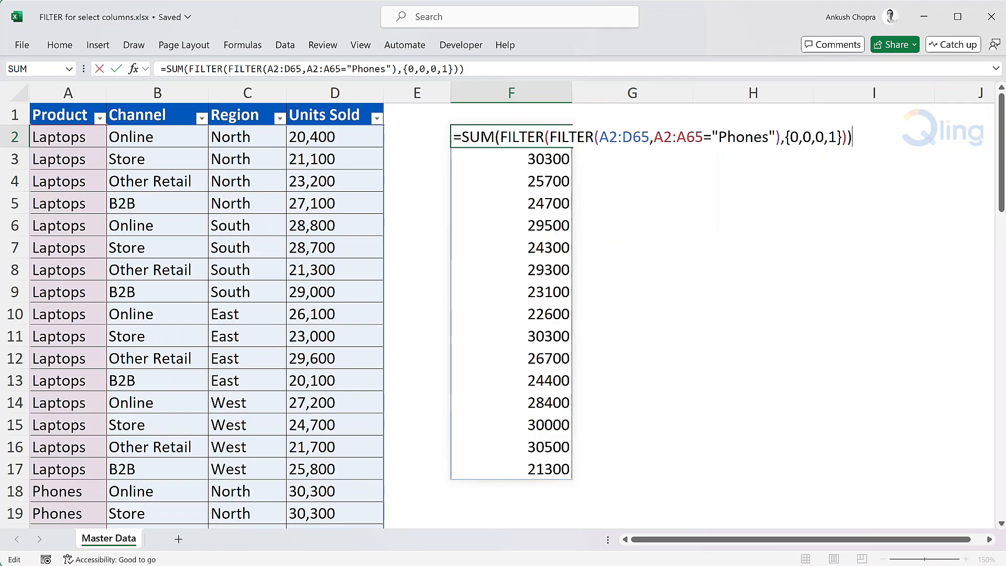
{"action": "key", "text": "Return"}
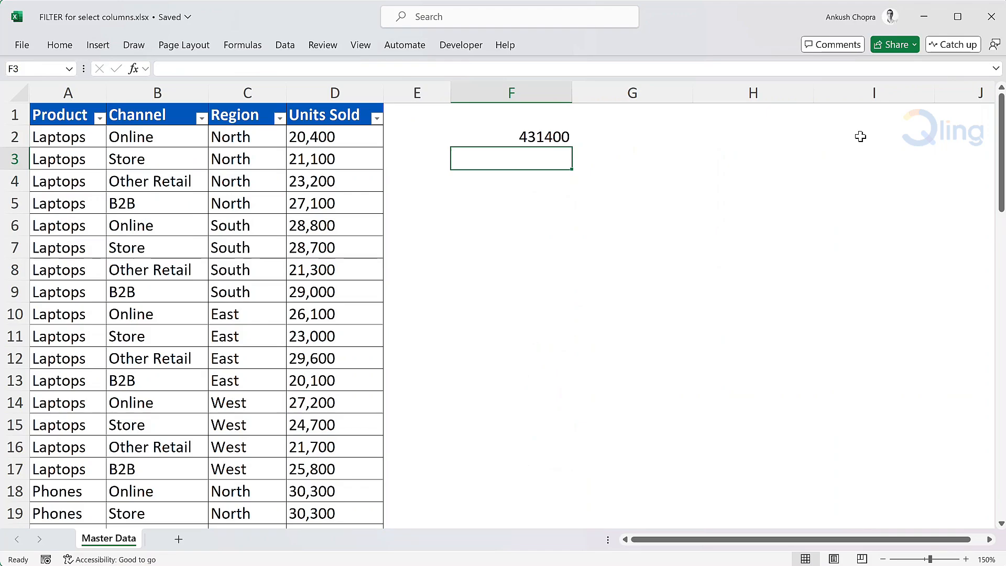